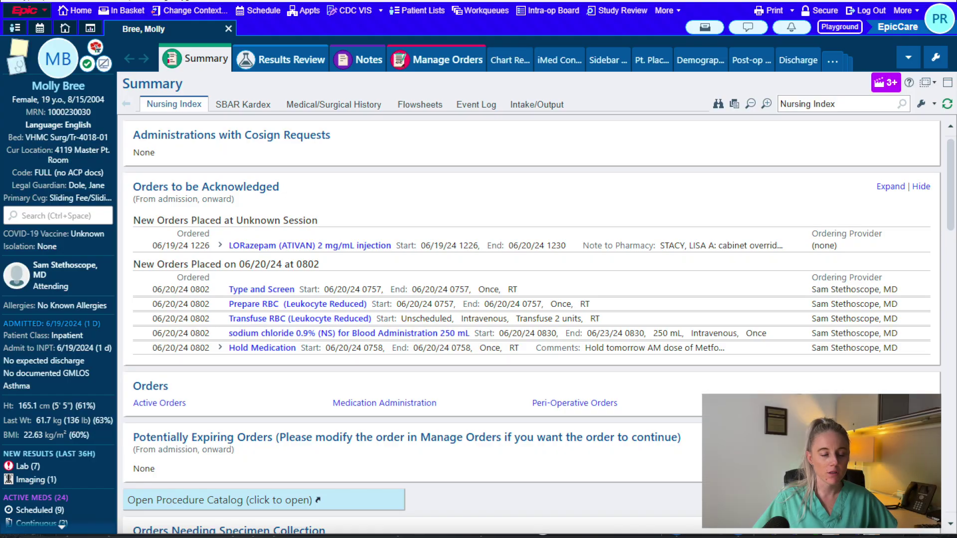
# Step: Look through the patient's SBAR Kardex summary, and preview yesterday's Screening Form among the Chart Review media files
pyautogui.click(243, 104)
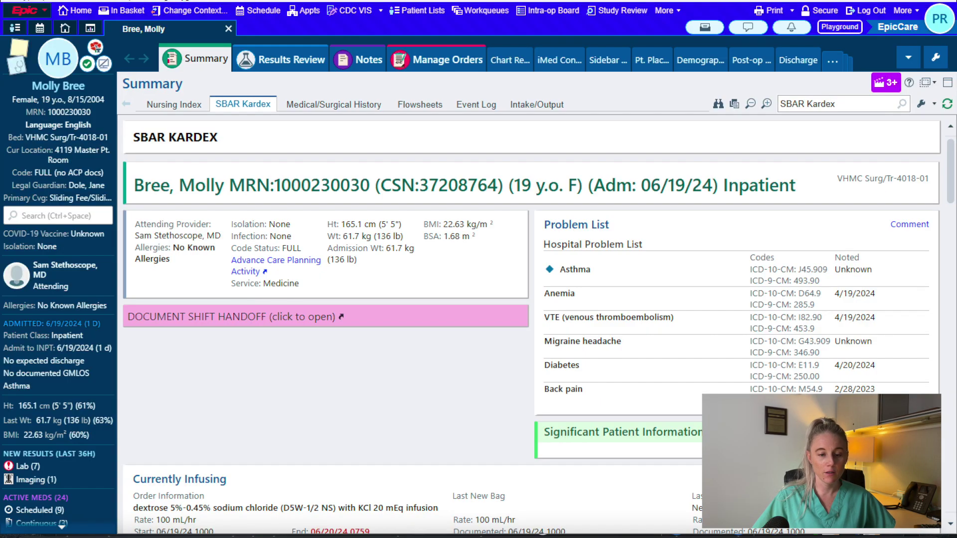
pyautogui.scroll(-5, 531, 324)
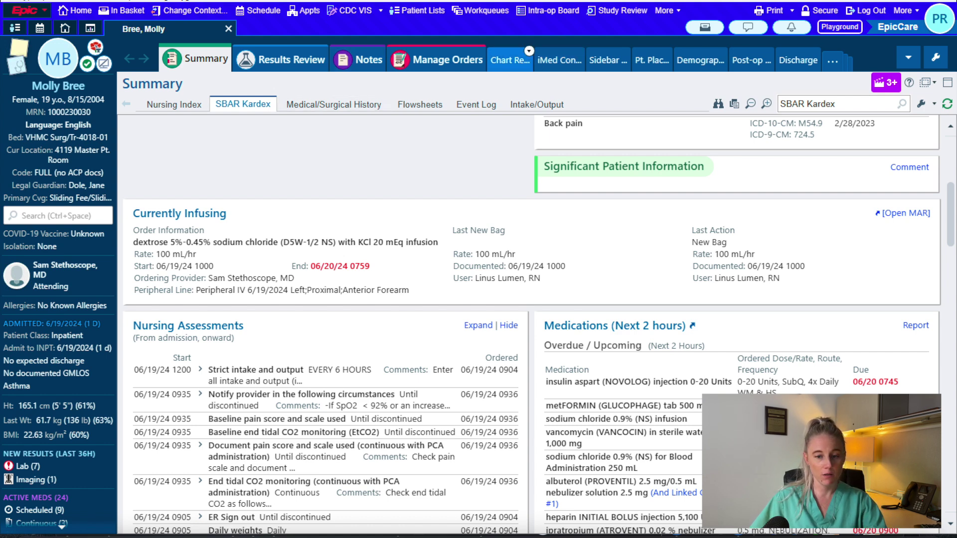
pyautogui.click(510, 59)
pyautogui.click(830, 104)
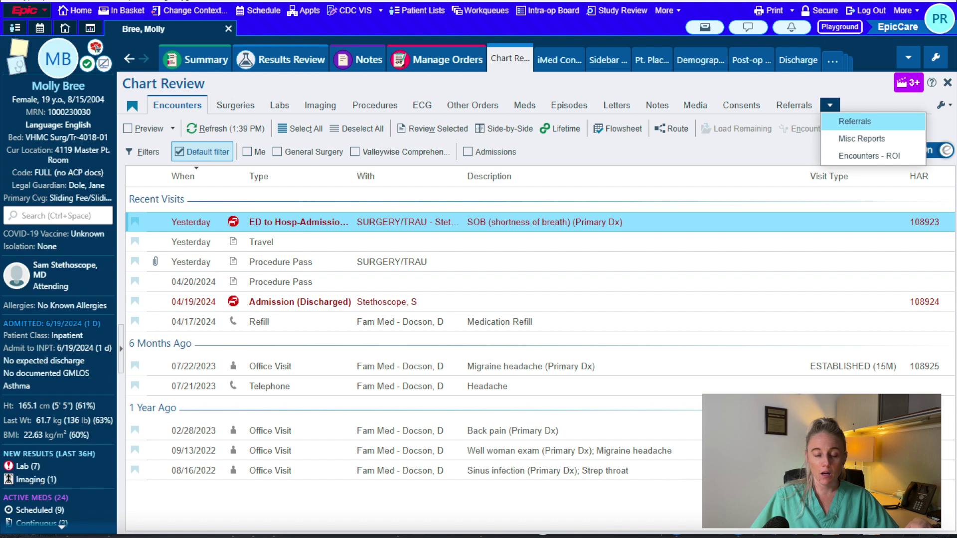
pyautogui.press('Escape')
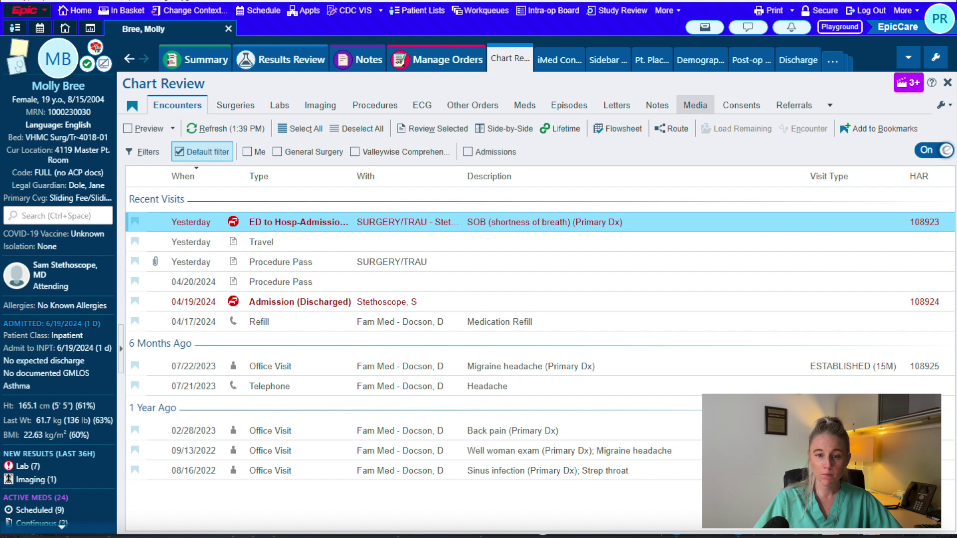
pyautogui.click(696, 105)
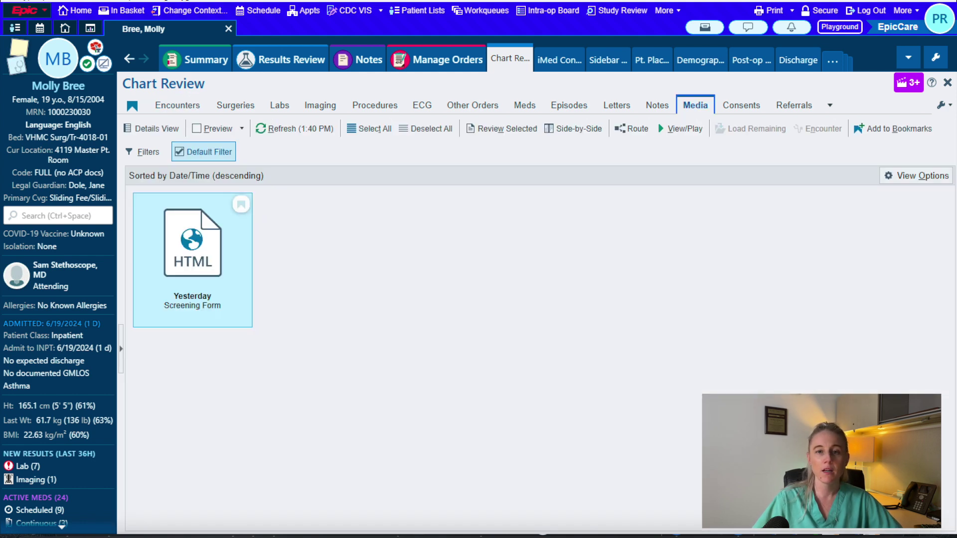
pyautogui.click(193, 260)
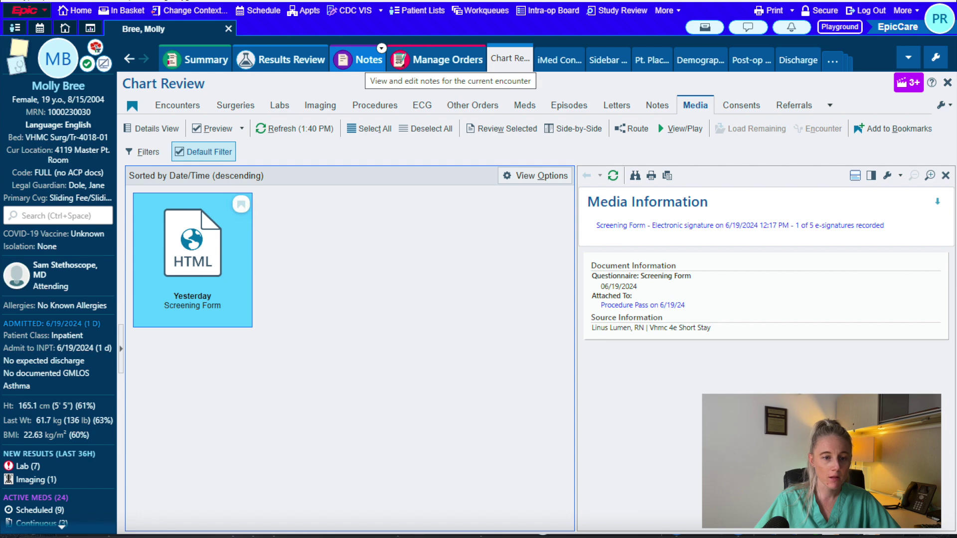
# Step: Start a new note in the patient's chart with the note type Main Daily Progress Note
pyautogui.click(363, 59)
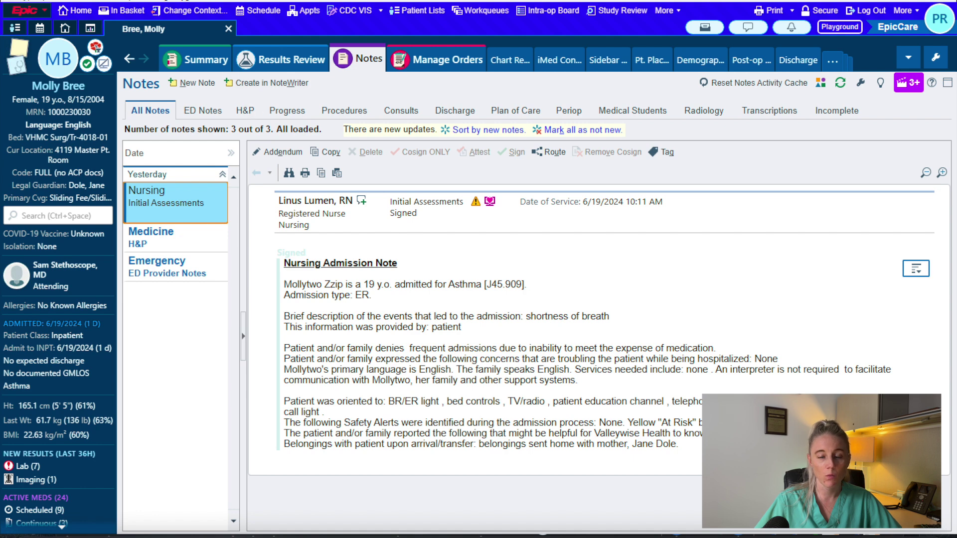
pyautogui.click(192, 83)
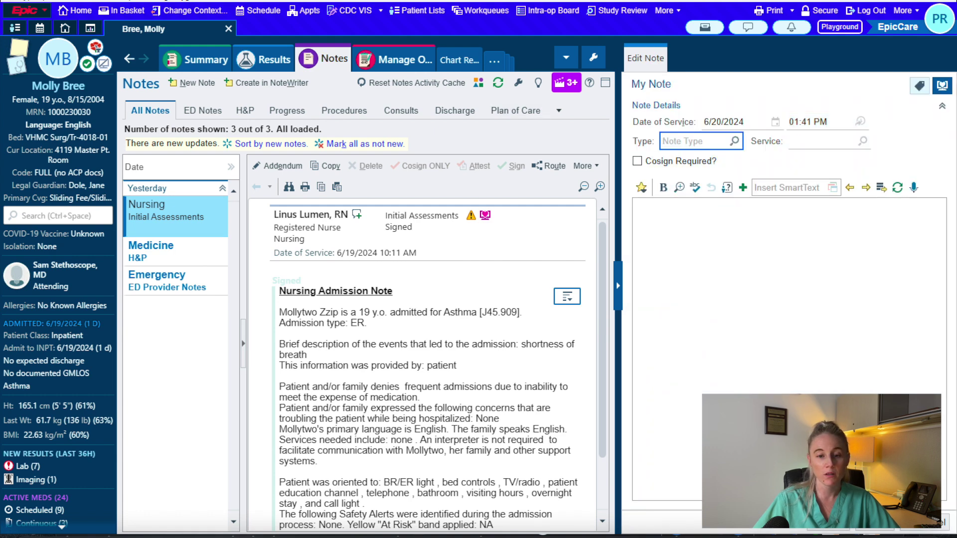
pyautogui.write('main')
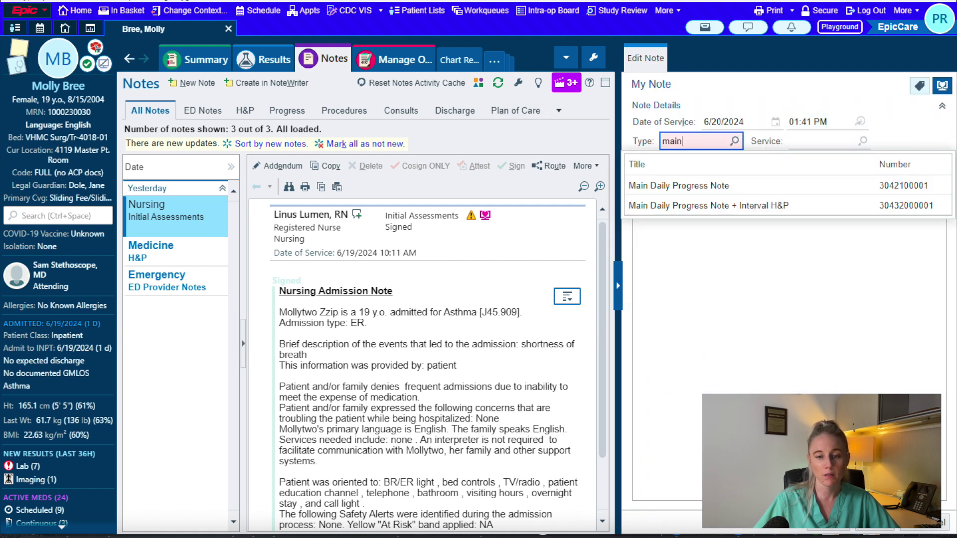
pyautogui.hotkey('ctrl', 'a')
pyautogui.write('consu')
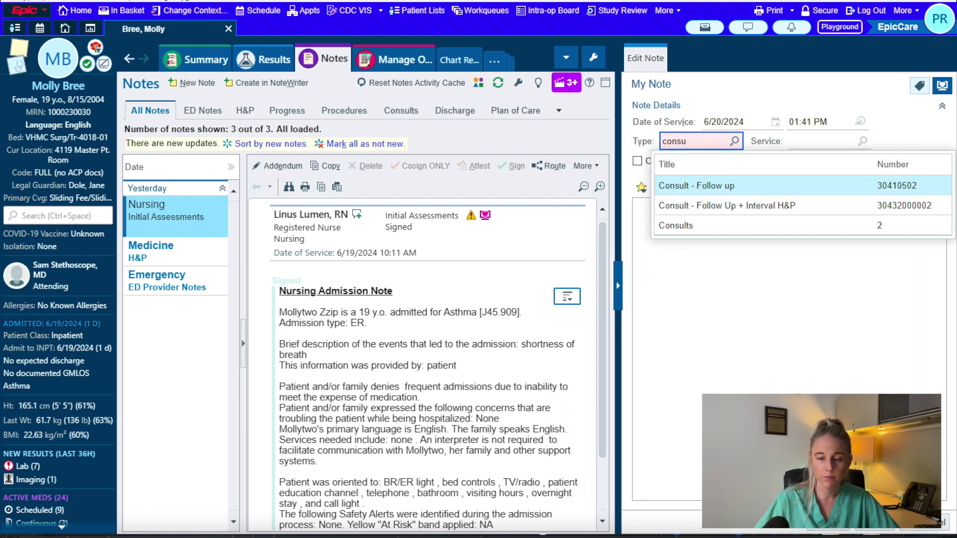
pyautogui.press('Down')
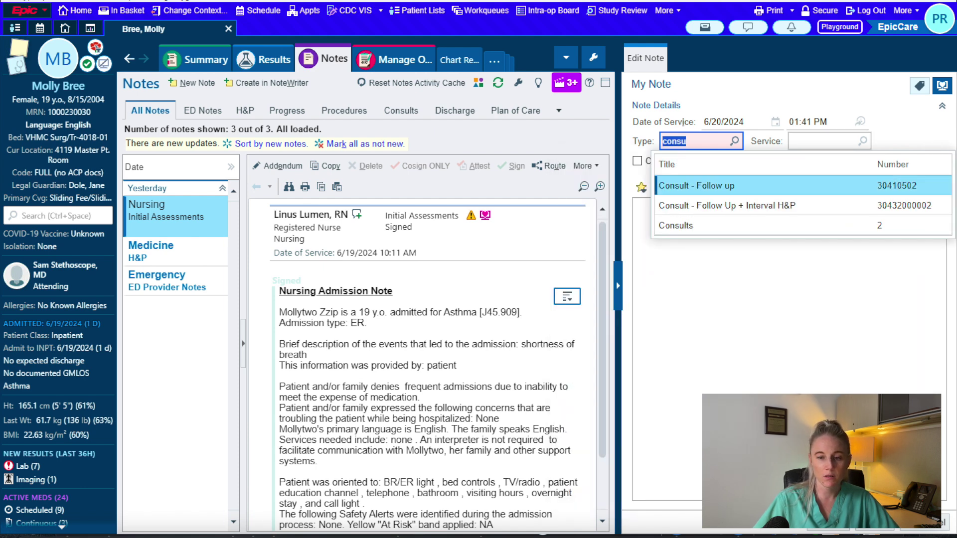
pyautogui.write('main')
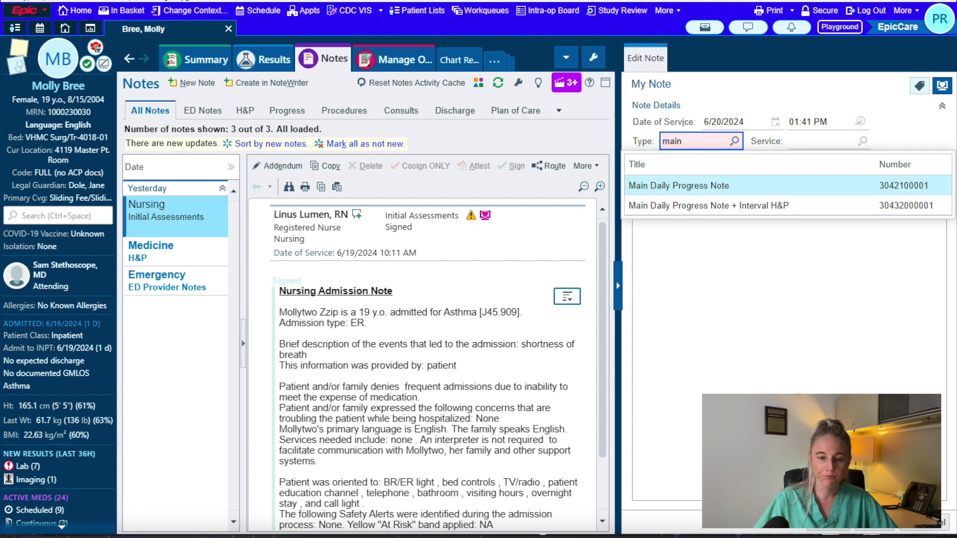
pyautogui.press('Return')
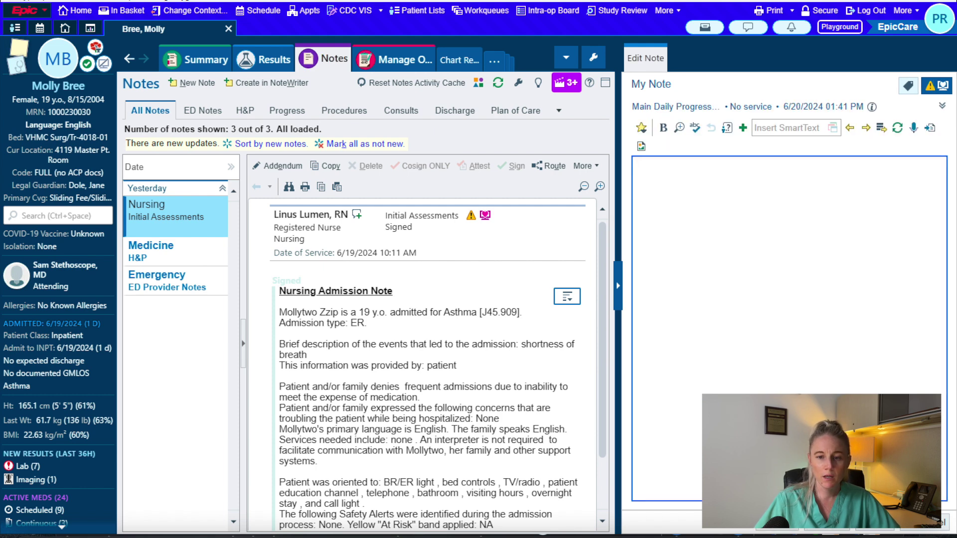
# Step: Set the progress note's service to General Surgery
pyautogui.click(750, 107)
pyautogui.click(823, 141)
pyautogui.write('ge')
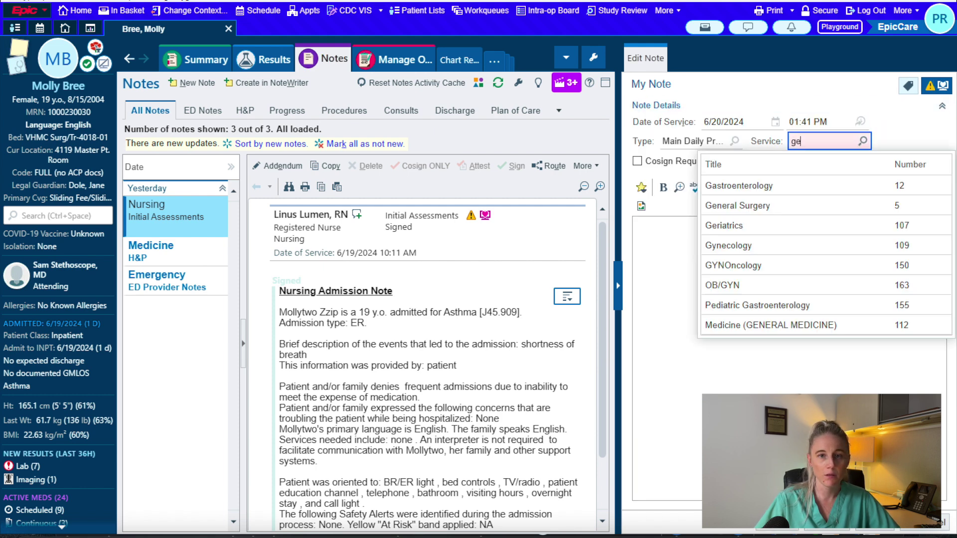
pyautogui.write('n')
pyautogui.press('Down')
pyautogui.press('Return')
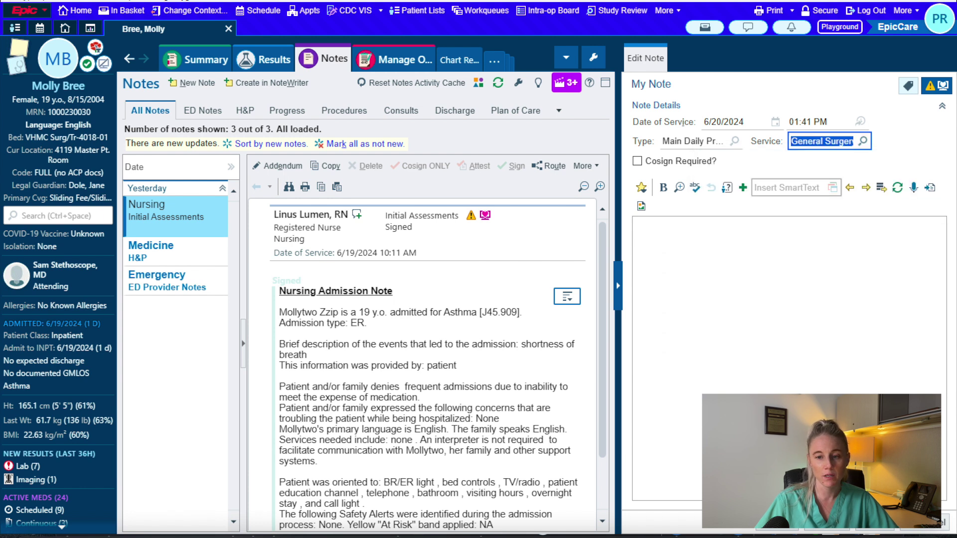
# Step: Cancel the empty progress note and discard its unsaved changes
pyautogui.click(636, 225)
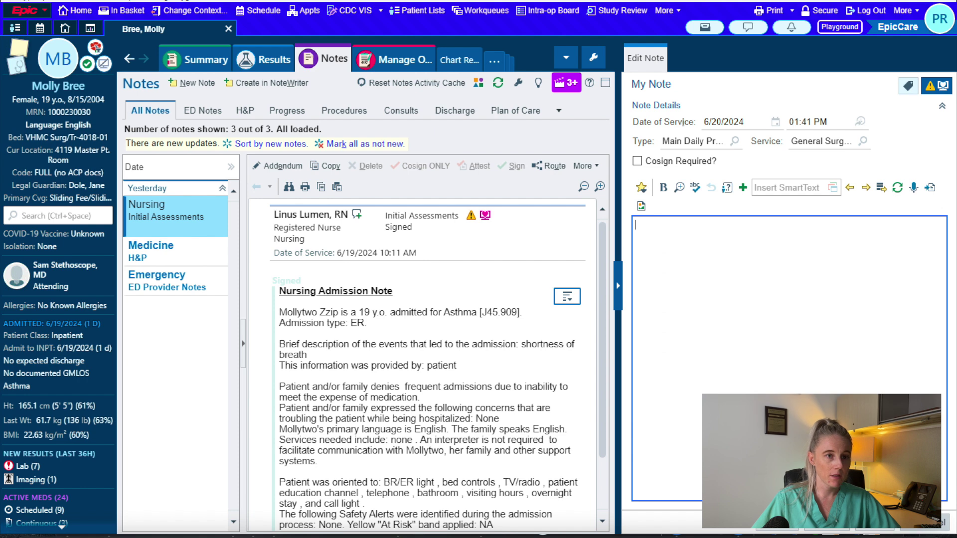
pyautogui.hotkey('alt', 'c')
pyautogui.hotkey('alt', 'd')
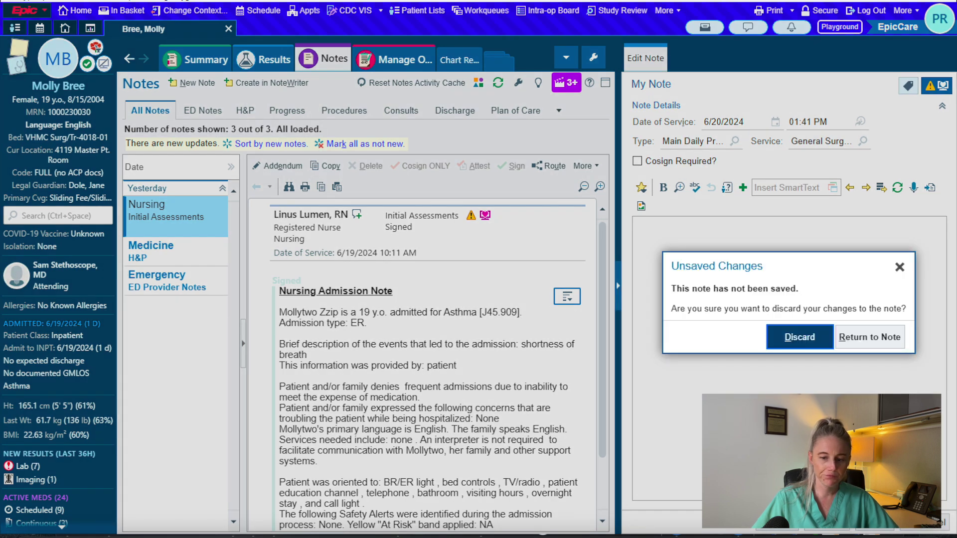
pyautogui.press('Return')
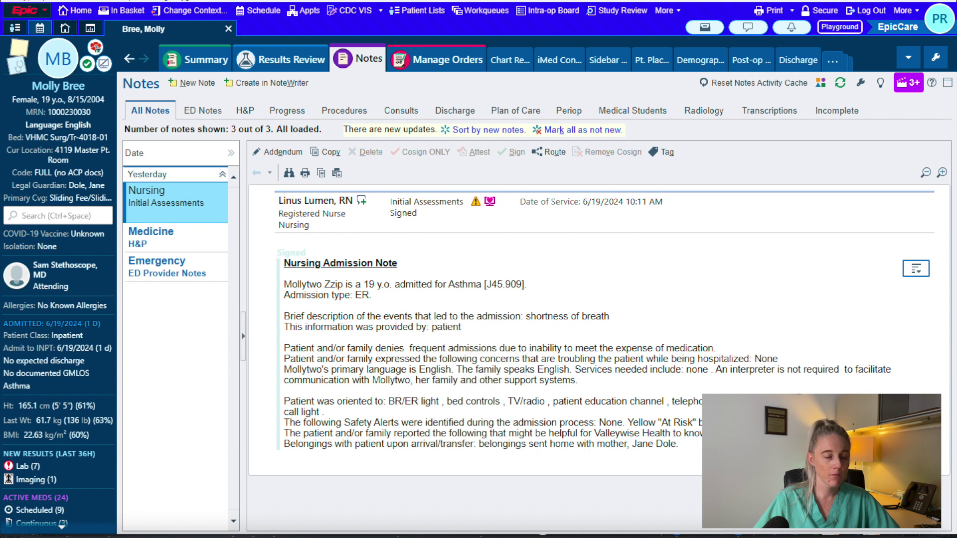
# Step: Open SmartPhrase Manager and load the SmartPhrases owned by a colleague, entering the colleague's last and first name as the user
pyautogui.click(25, 10)
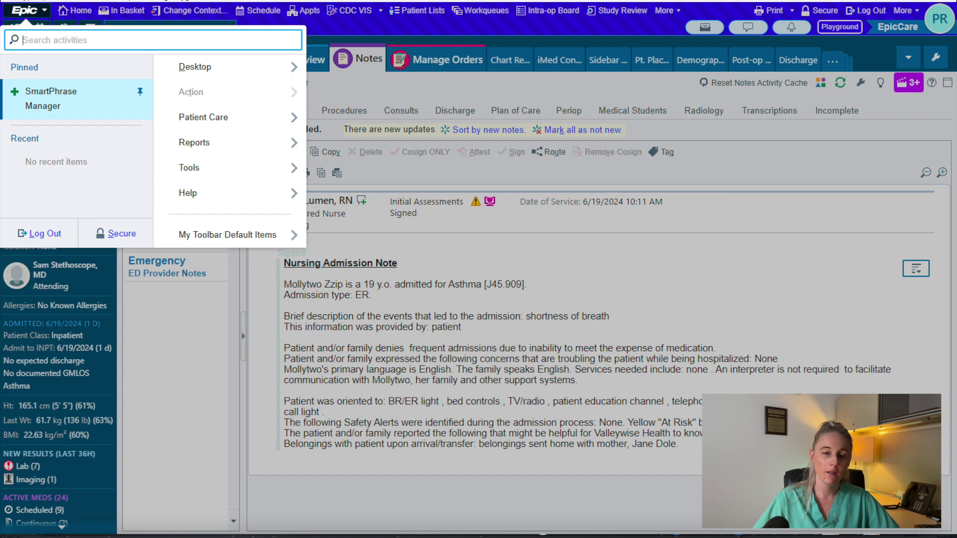
pyautogui.click(42, 98)
pyautogui.press('Tab')
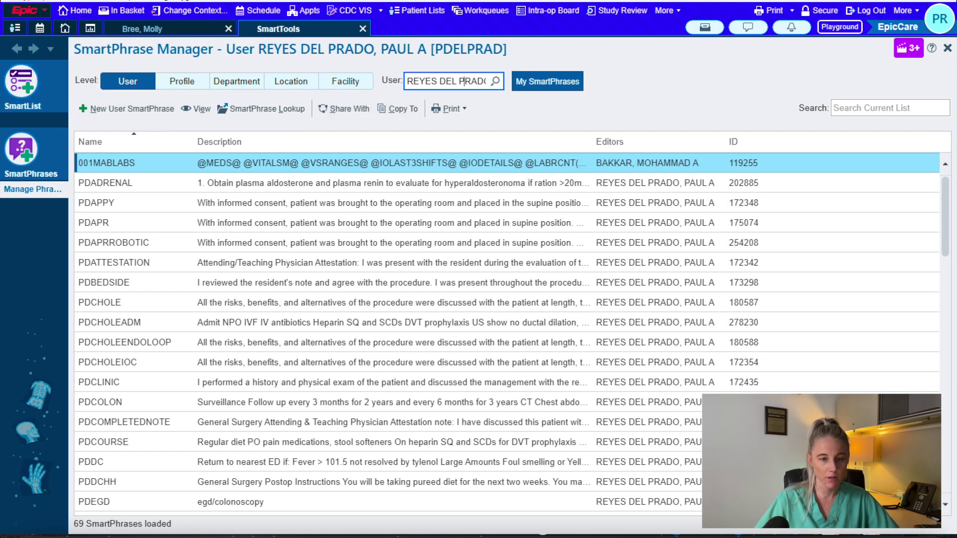
pyautogui.write('janowski,co')
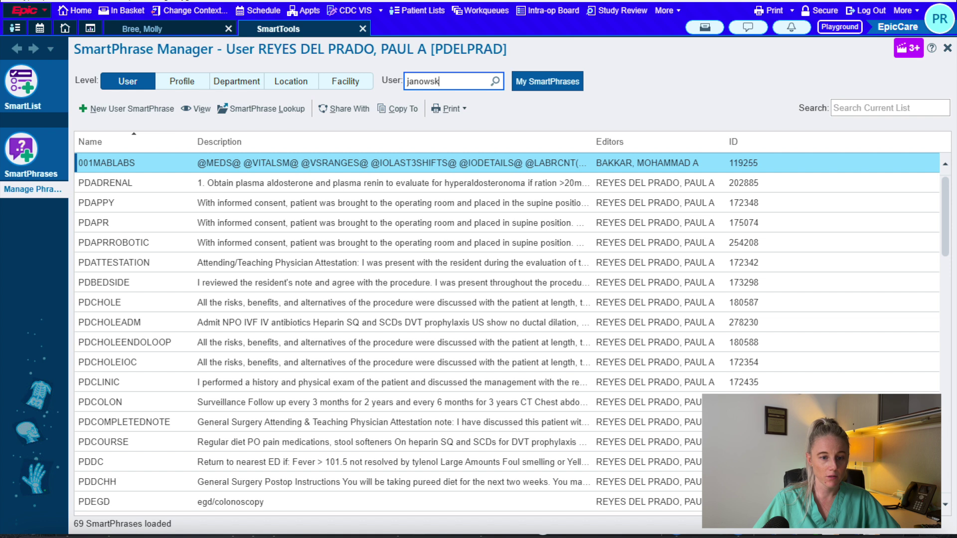
pyautogui.press('Return')
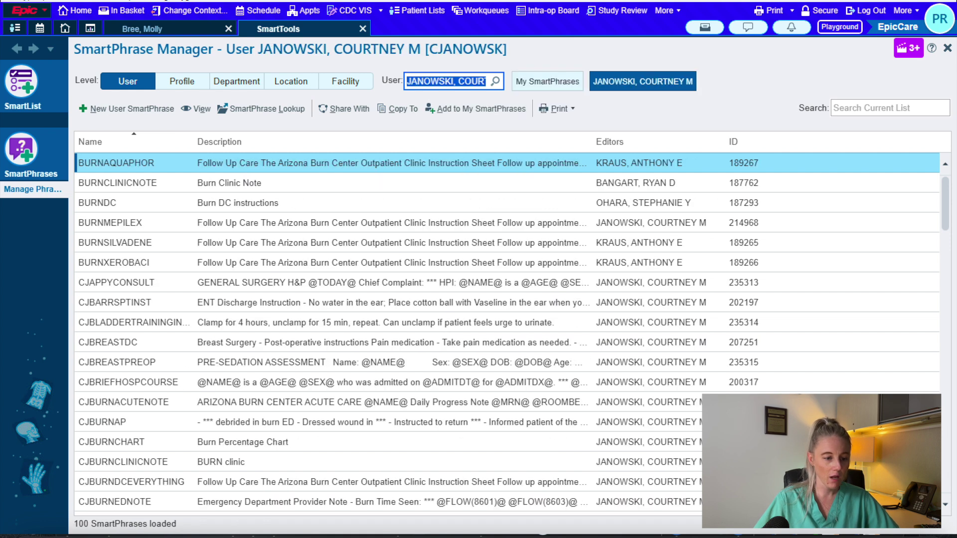
# Step: Open the colleague's CJICUMAINDAILY SmartPhrase, add yourself to its user list, and close it
pyautogui.moveTo(333, 223)
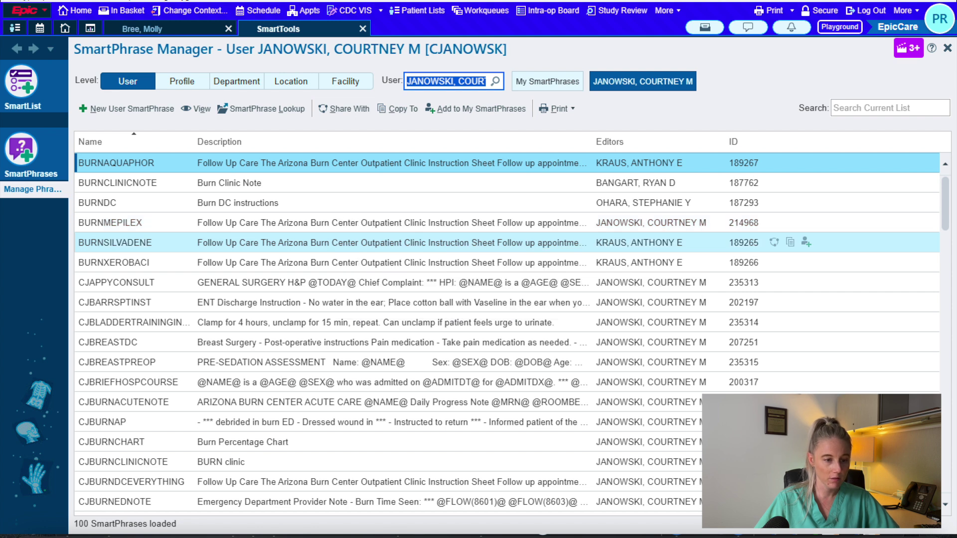
pyautogui.scroll(-5, 448, 442)
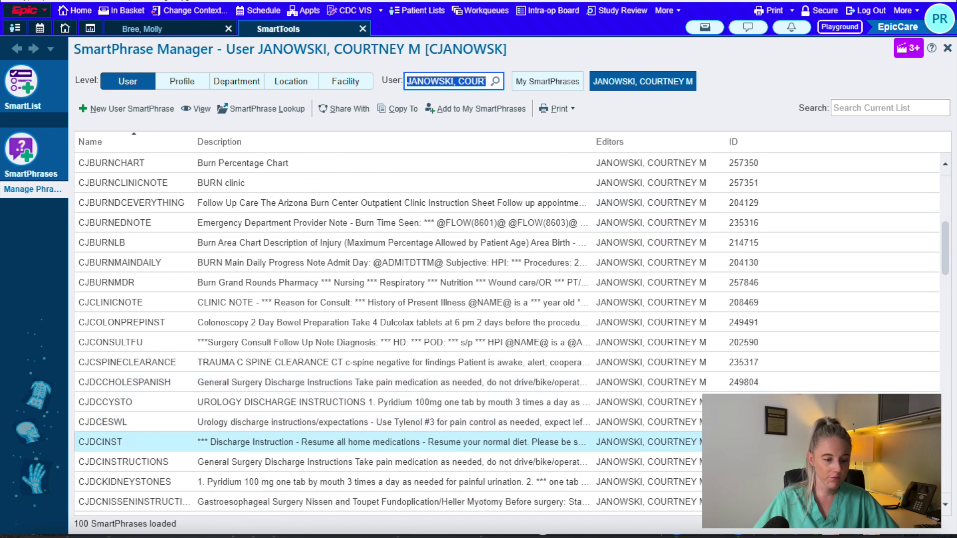
pyautogui.scroll(1, 349, 262)
pyautogui.scroll(-3, 349, 262)
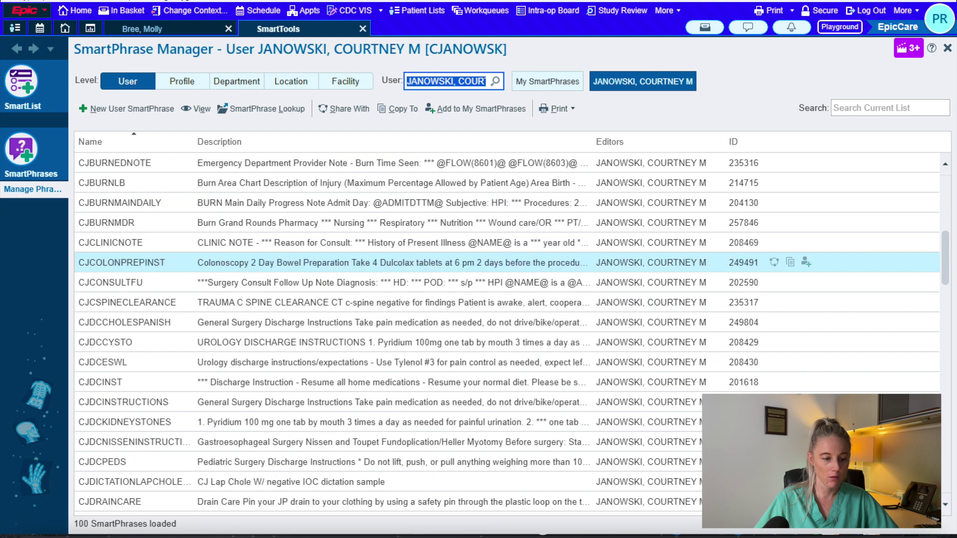
pyautogui.scroll(-3, 349, 262)
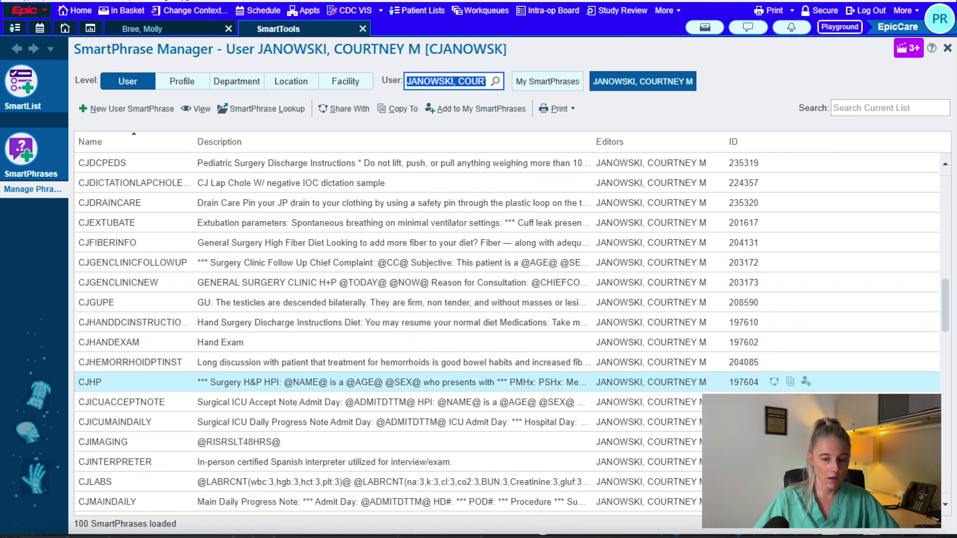
pyautogui.click(349, 422)
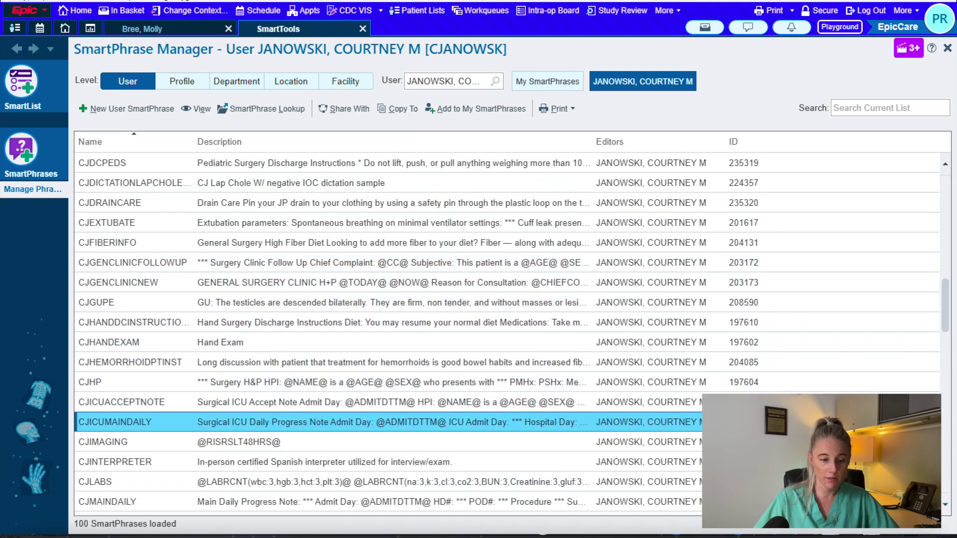
pyautogui.doubleClick(349, 423)
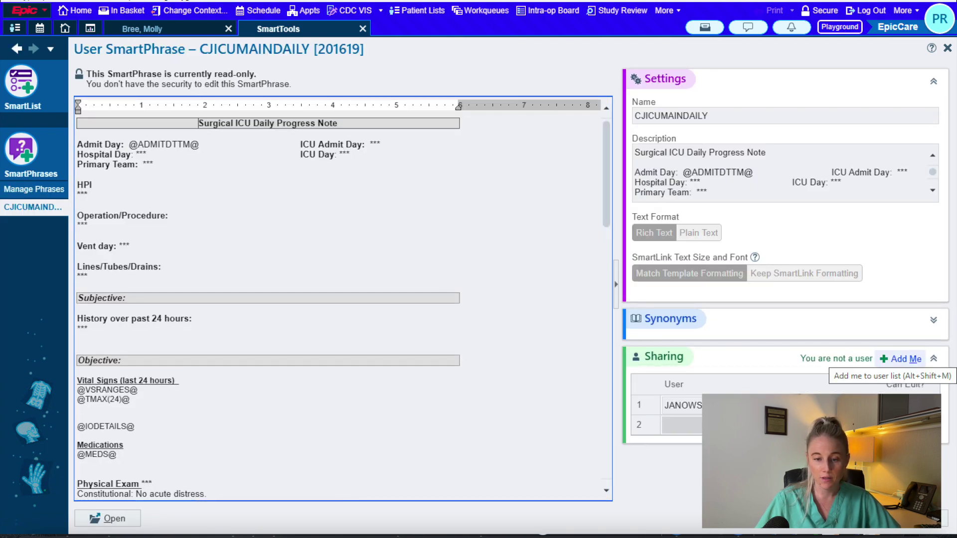
pyautogui.click(905, 360)
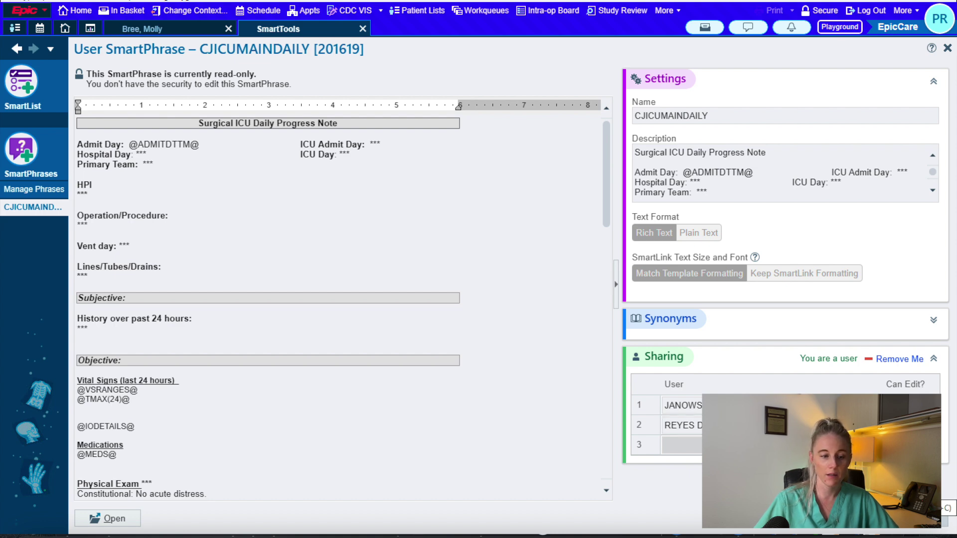
pyautogui.click(925, 518)
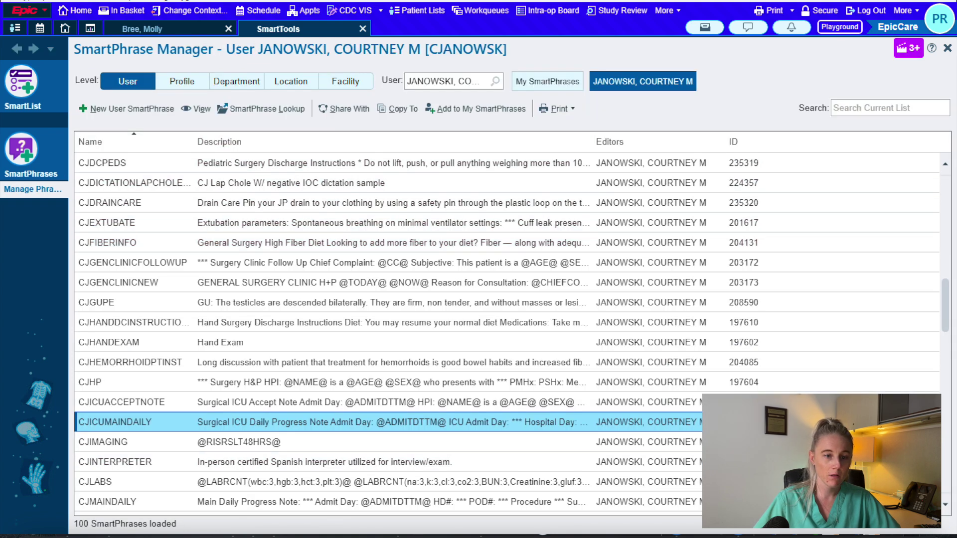
# Step: Start a new note in the patient's chart and insert the CJICUMAINDAILY SmartPhrase into its body
pyautogui.click(142, 28)
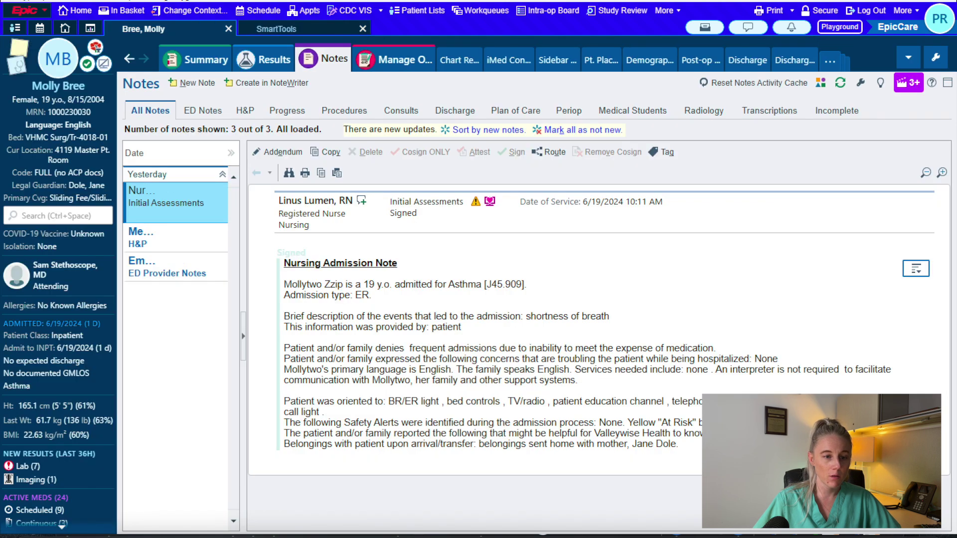
pyautogui.click(192, 83)
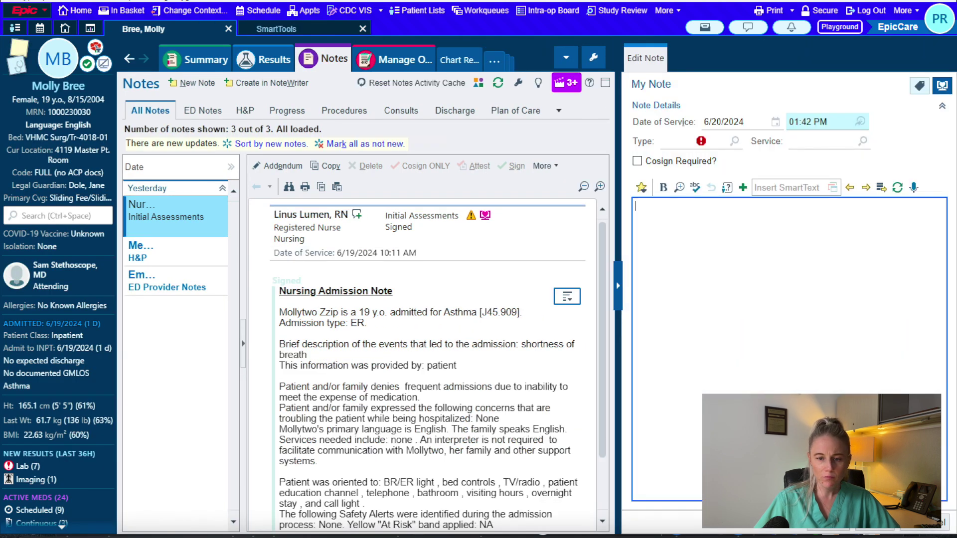
pyautogui.write('.cjm')
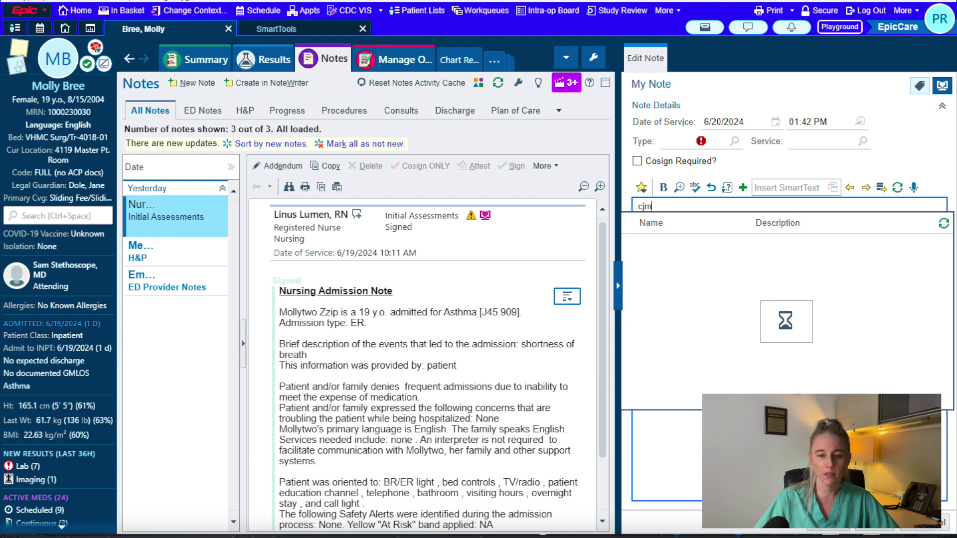
pyautogui.write('a')
pyautogui.press('BackSpace')
pyautogui.press('BackSpace')
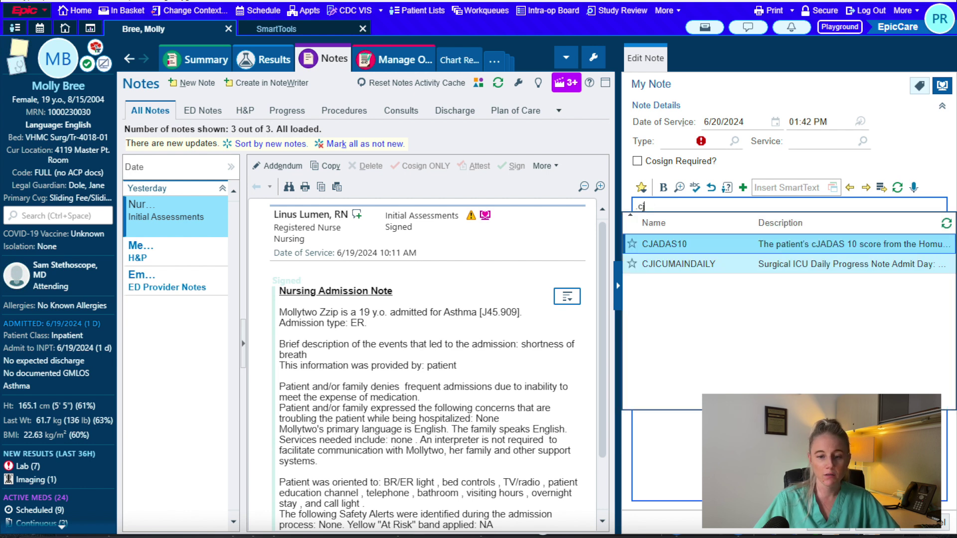
pyautogui.press('Down')
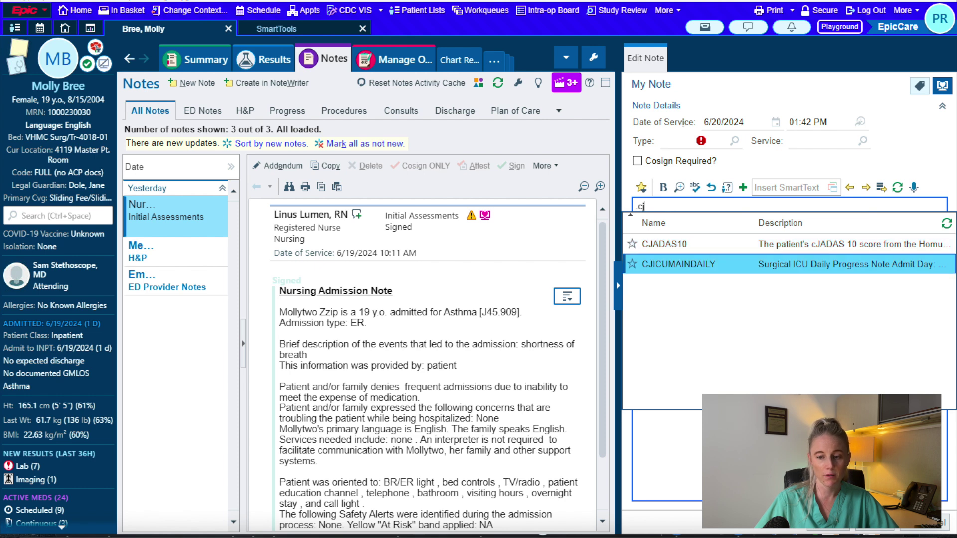
pyautogui.press('Return')
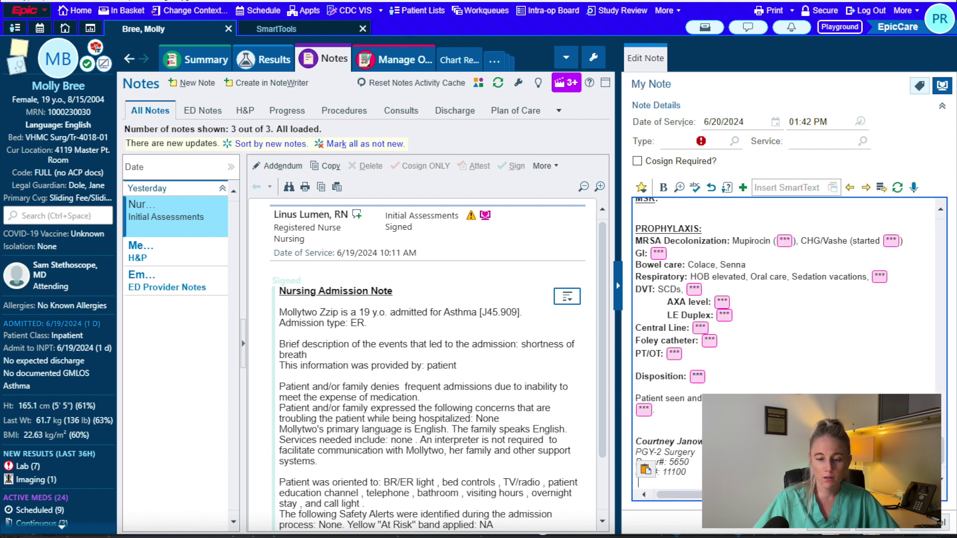
# Step: Review the start of the inserted Surgical ICU Daily Progress Note template and discard the unsaved note
pyautogui.scroll(15, 784, 299)
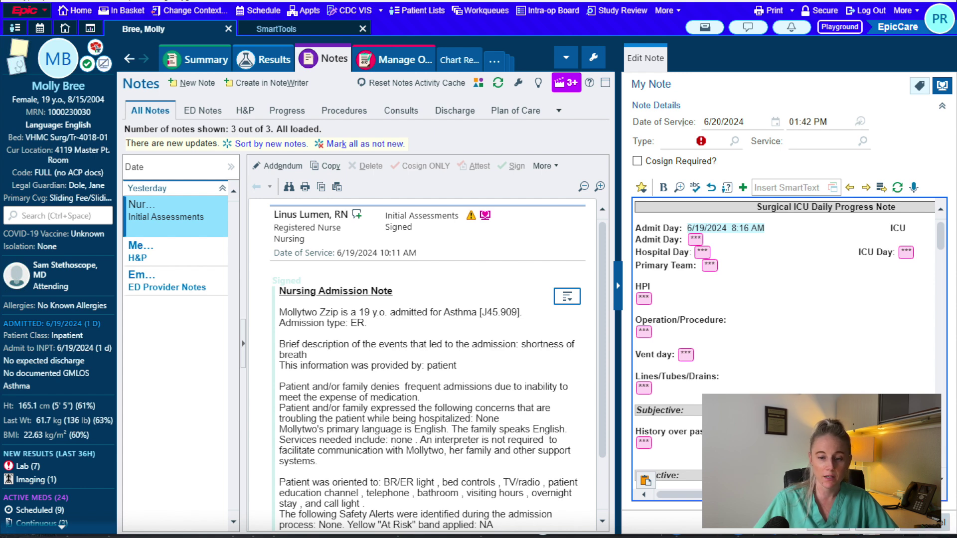
pyautogui.click(925, 523)
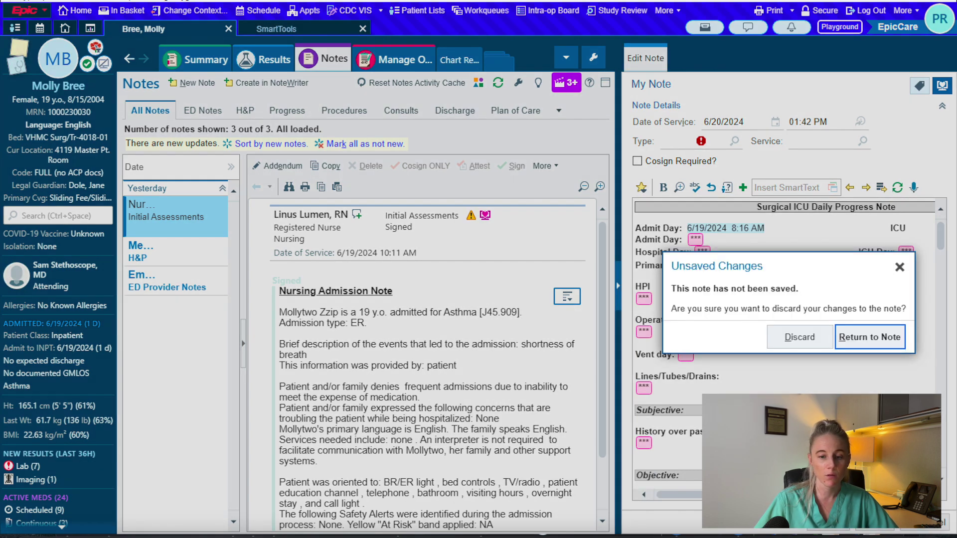
pyautogui.click(799, 337)
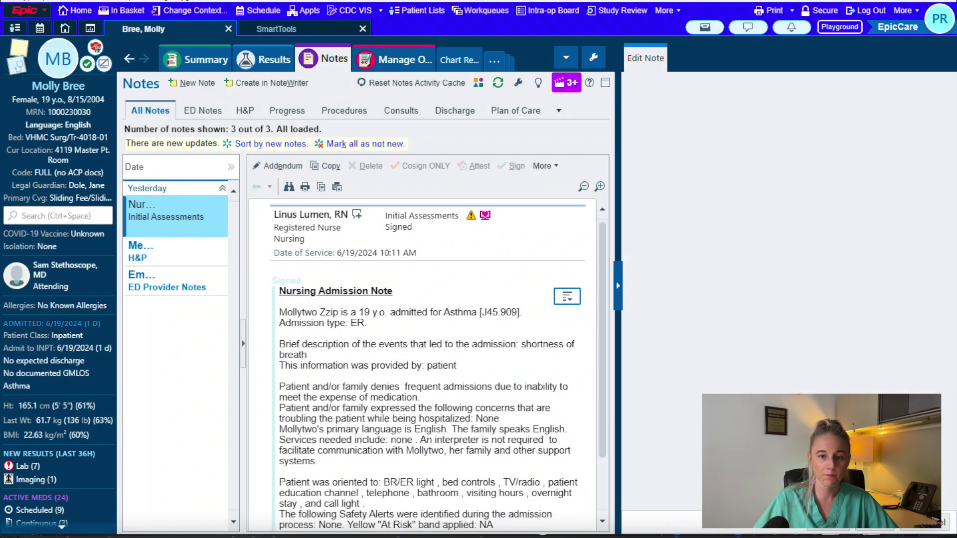